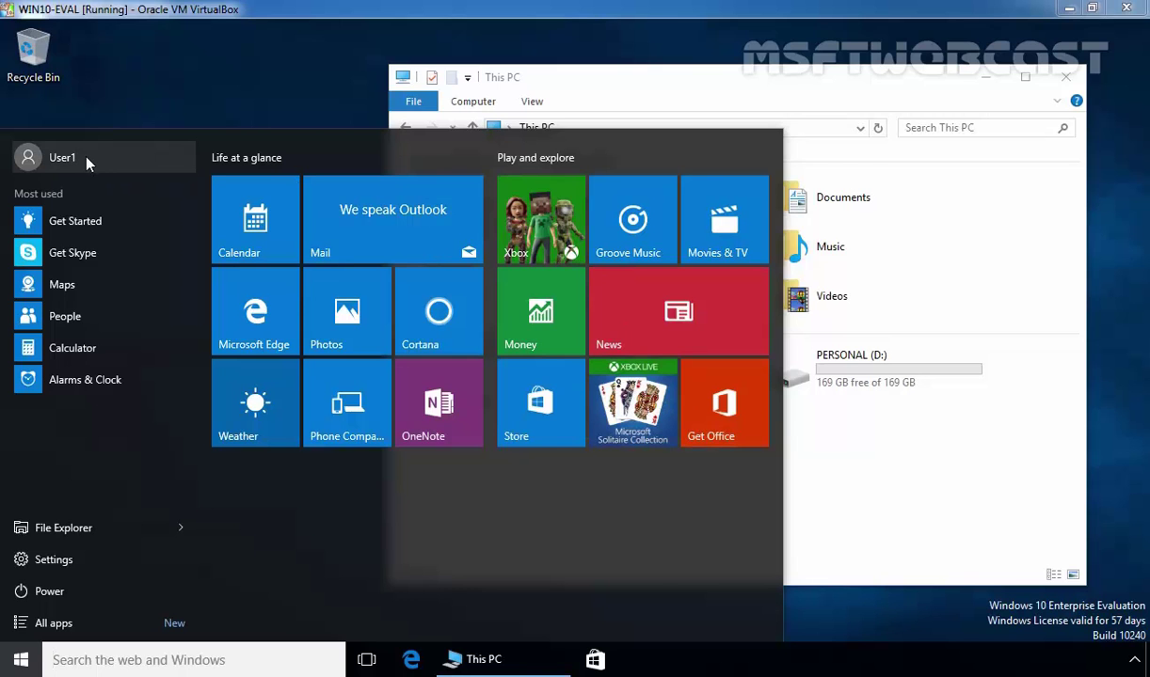
# Step: Select PERSONAL (D:) in This PC and check it shows 169 GB free of 169 GB
pyautogui.click(912, 508)
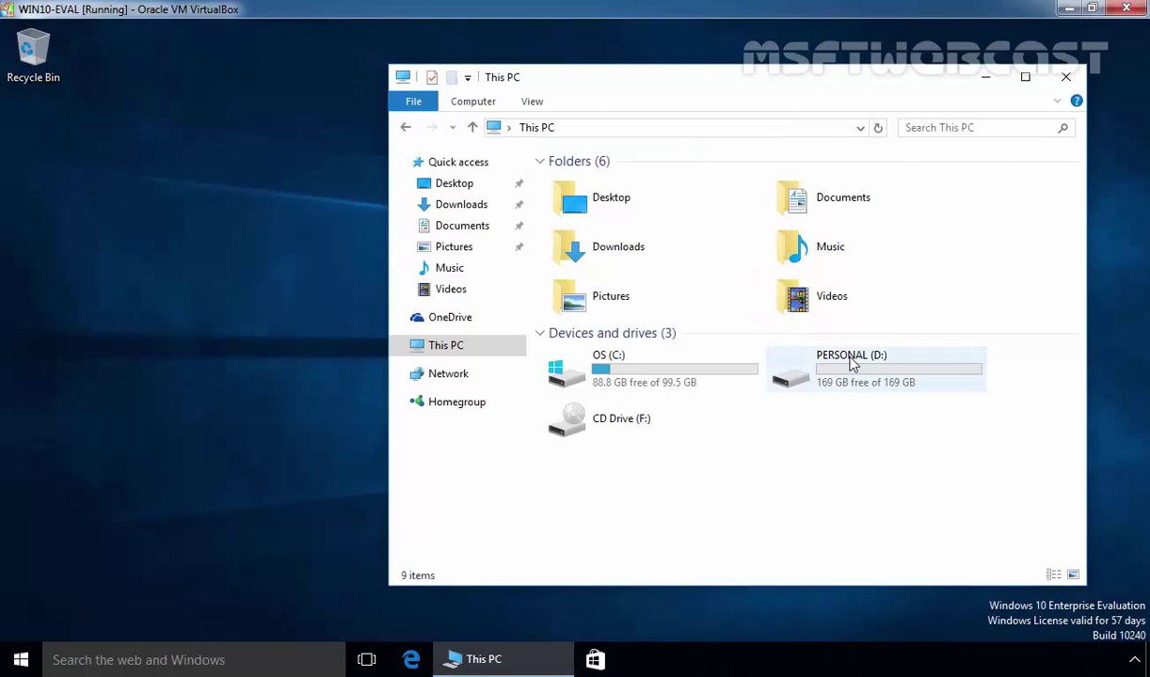
pyautogui.click(807, 374)
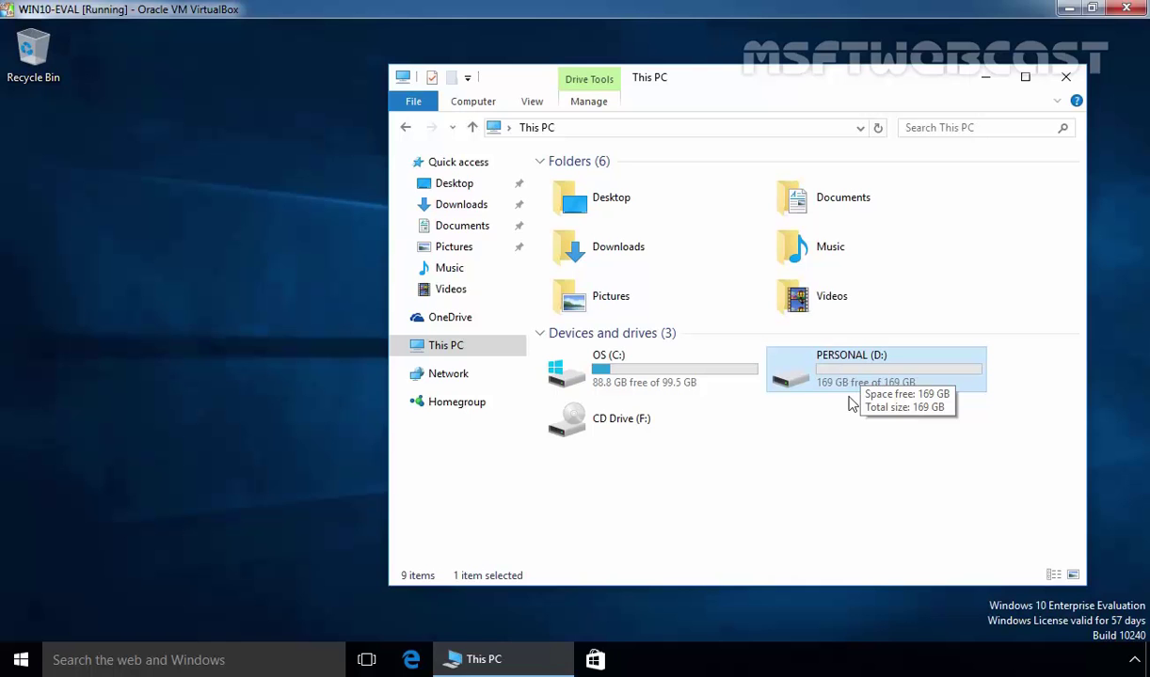
pyautogui.moveTo(844, 399)
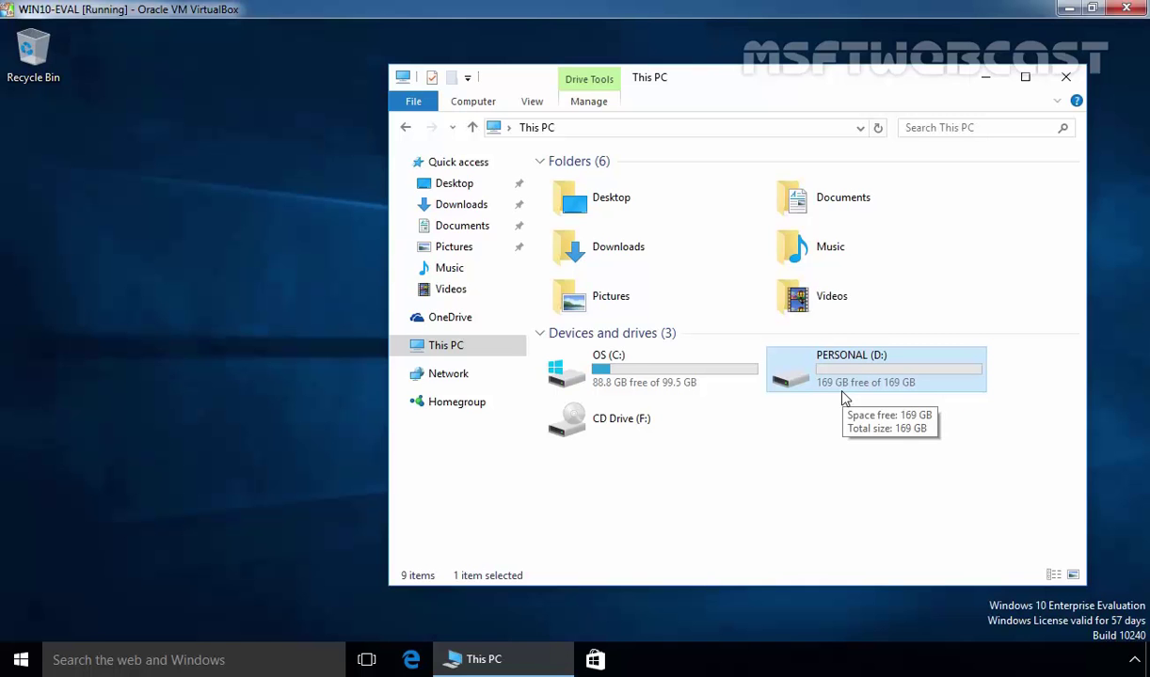
# Step: Close This PC and sign out of the User1 account
pyautogui.click(1064, 76)
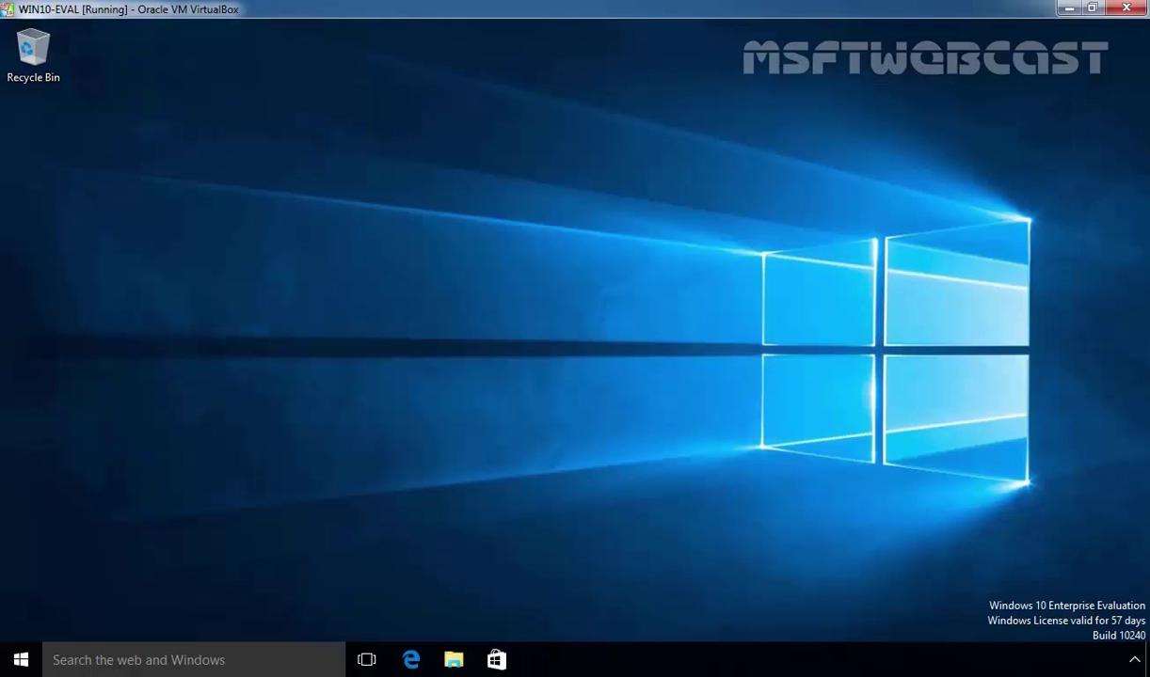
pyautogui.click(20, 660)
pyautogui.click(87, 160)
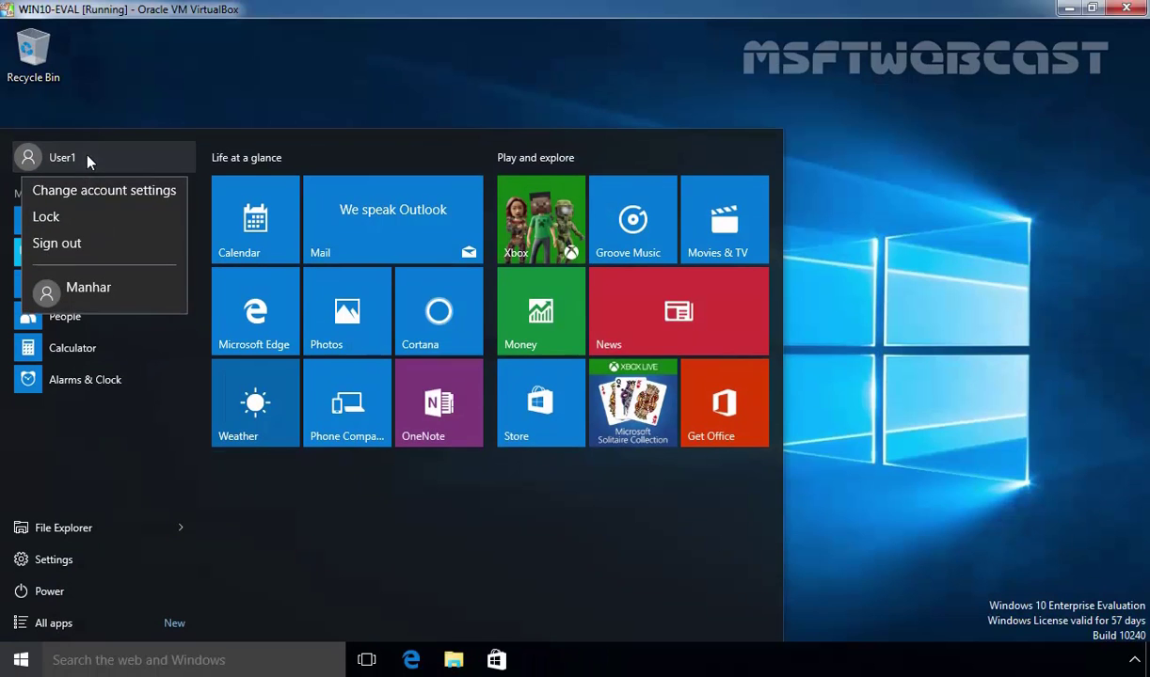
pyautogui.click(91, 243)
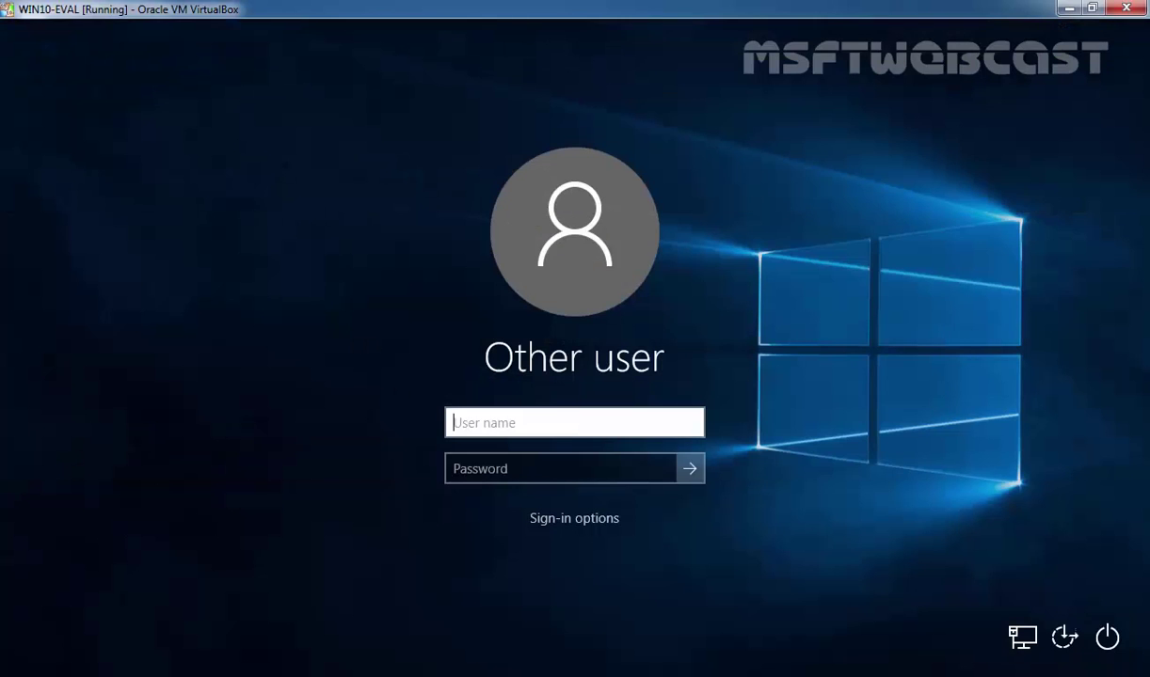
# Step: Sign in as the other local account with its password and open File Explorer
pyautogui.write('manhar')
pyautogui.press('Tab')
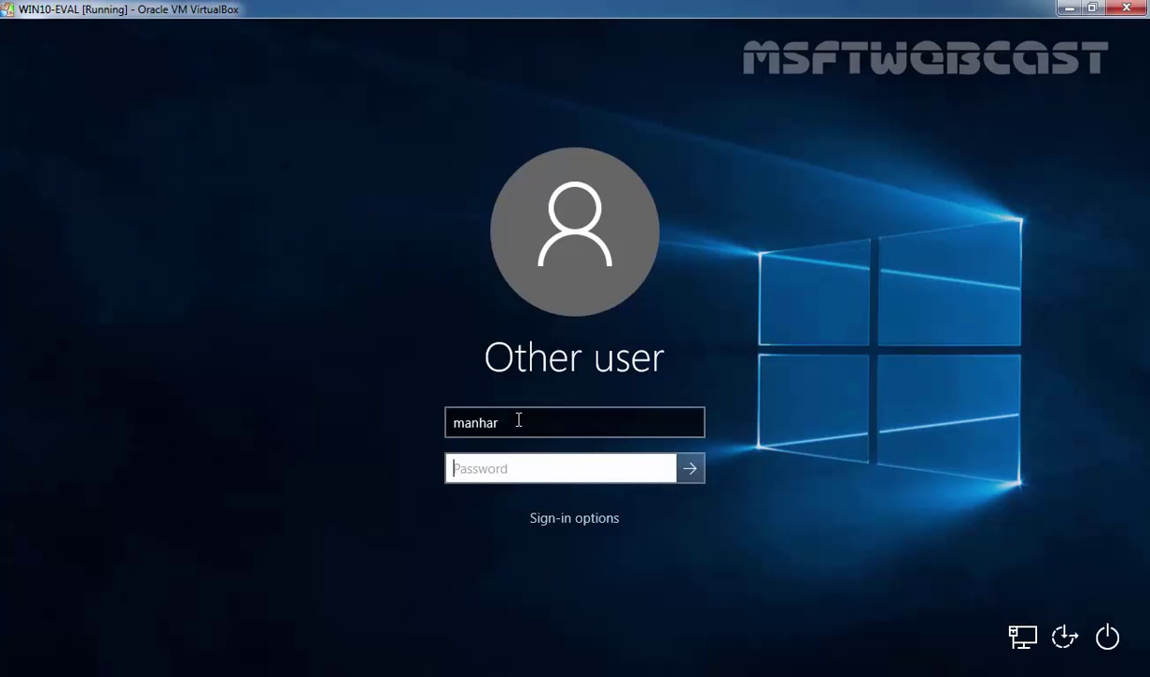
pyautogui.write('P@ssw0rd')
pyautogui.press('Return')
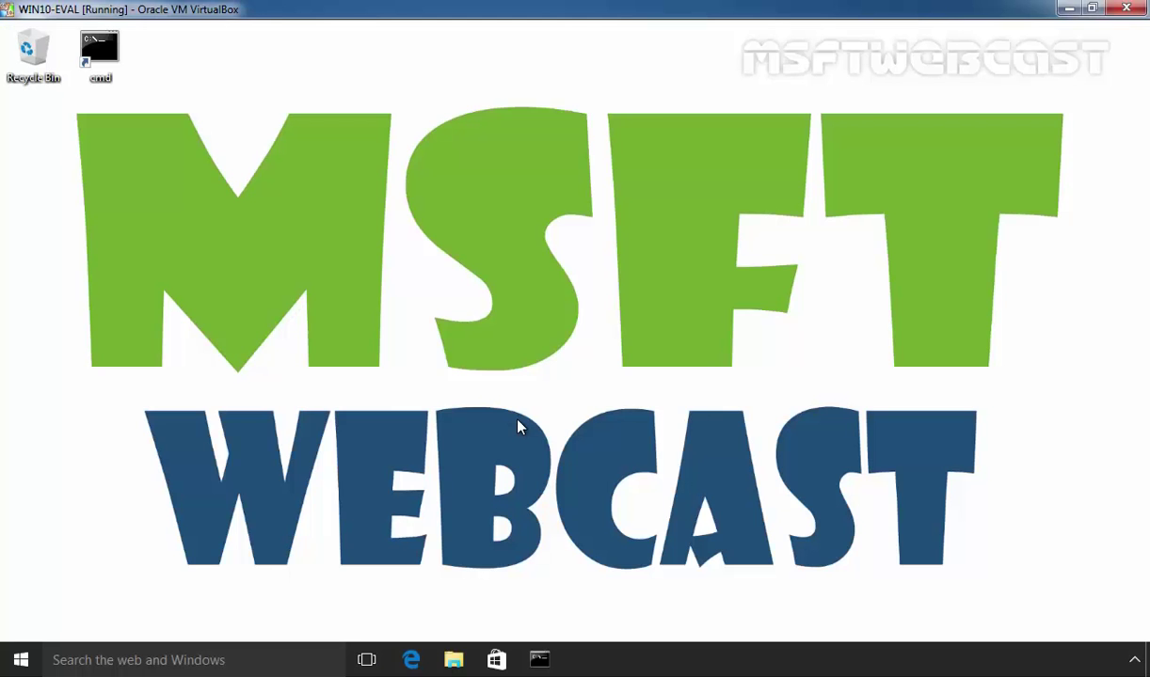
pyautogui.press('super+e')
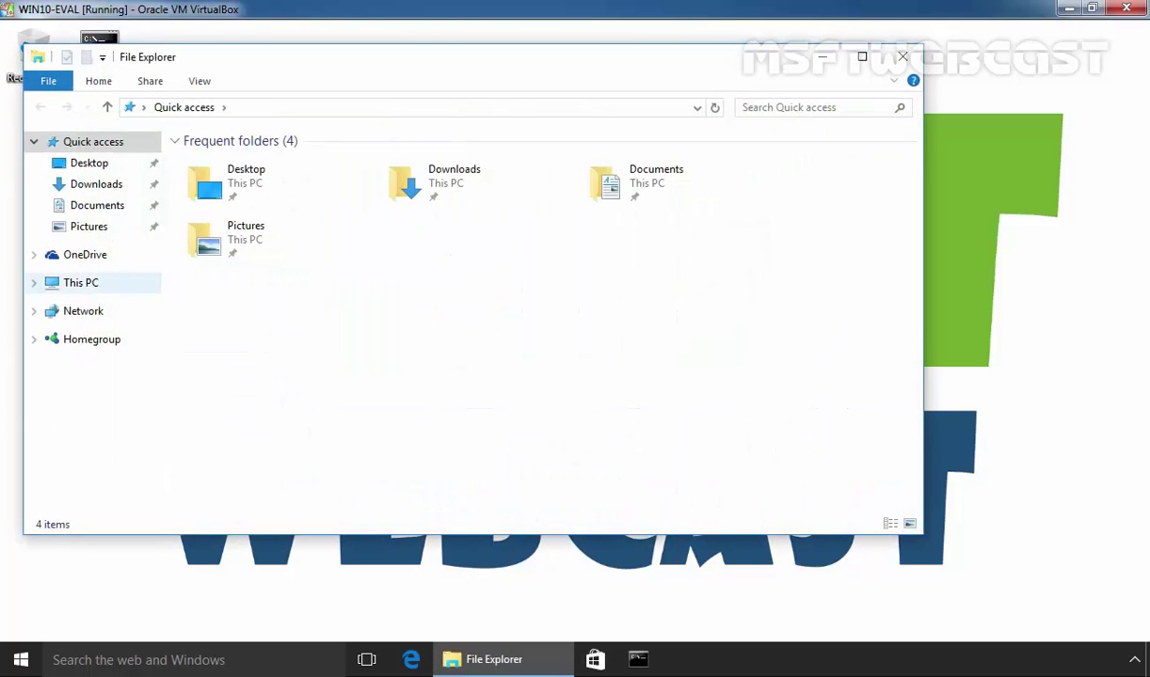
# Step: Open the PERSONAL (D:) Properties from This PC and go to its Quota tab
pyautogui.click(81, 284)
pyautogui.click(539, 324)
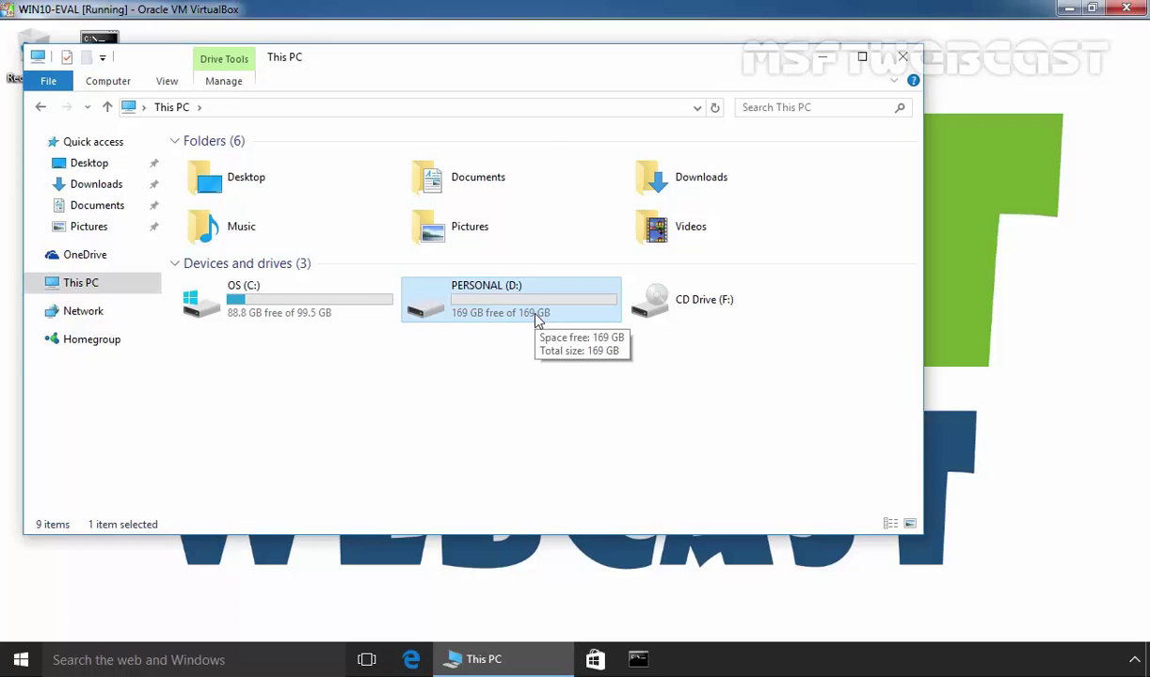
pyautogui.rightClick(537, 321)
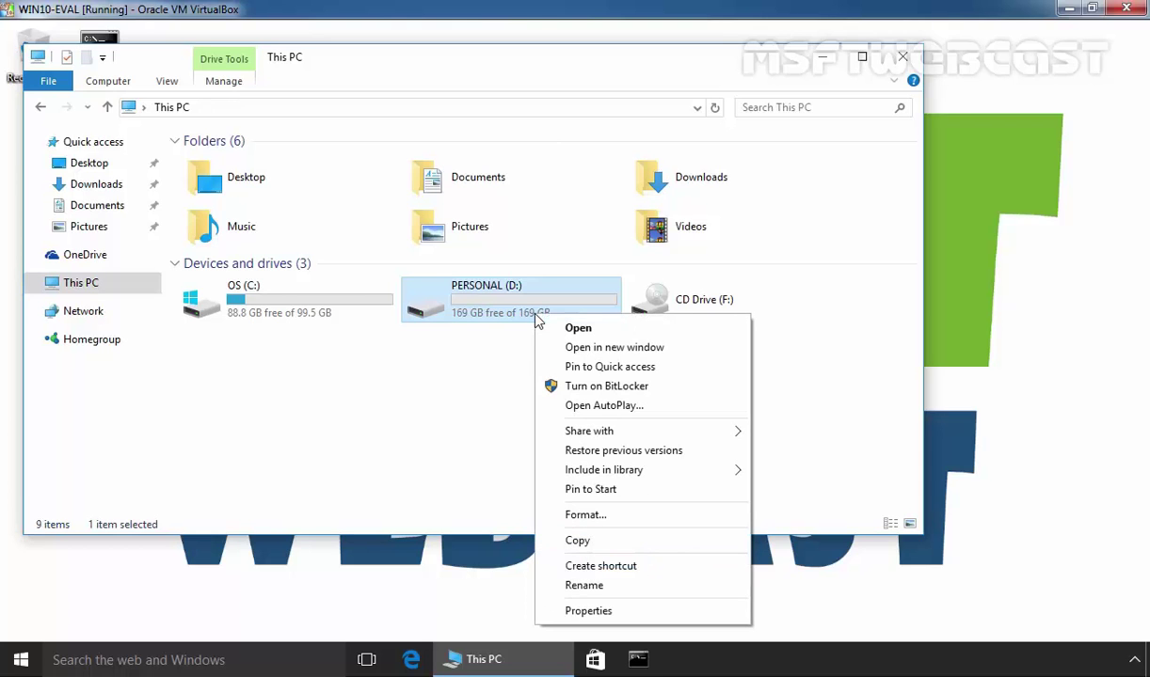
pyautogui.click(583, 612)
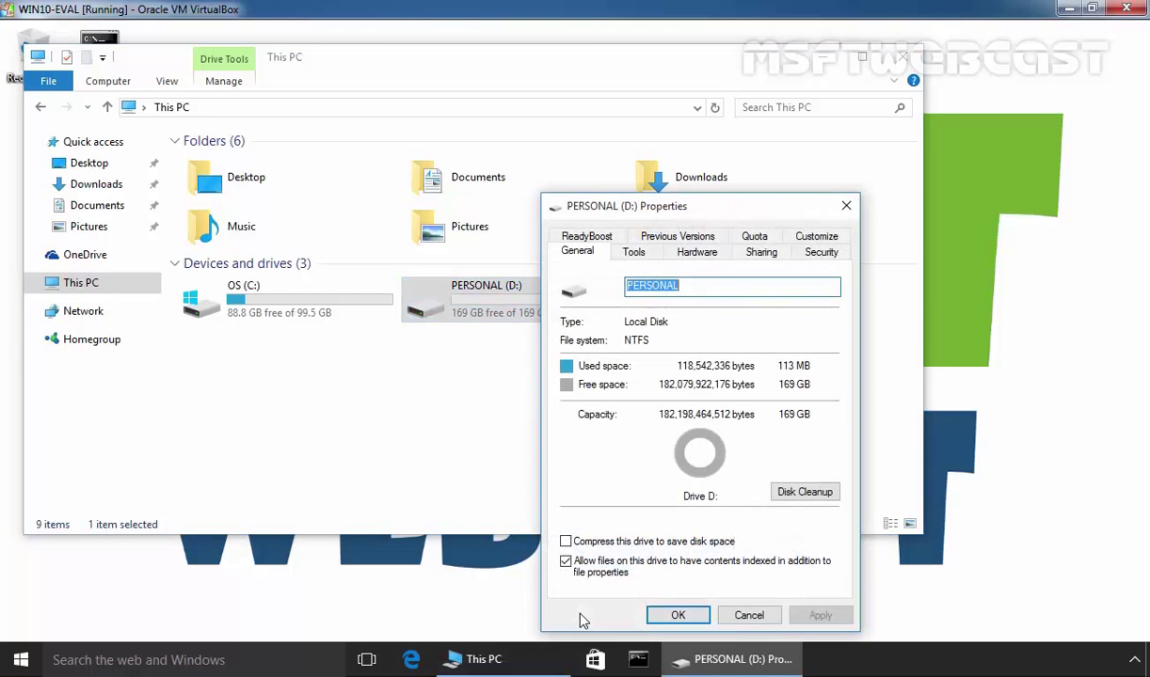
pyautogui.moveTo(666, 205); pyautogui.dragTo(566, 118)
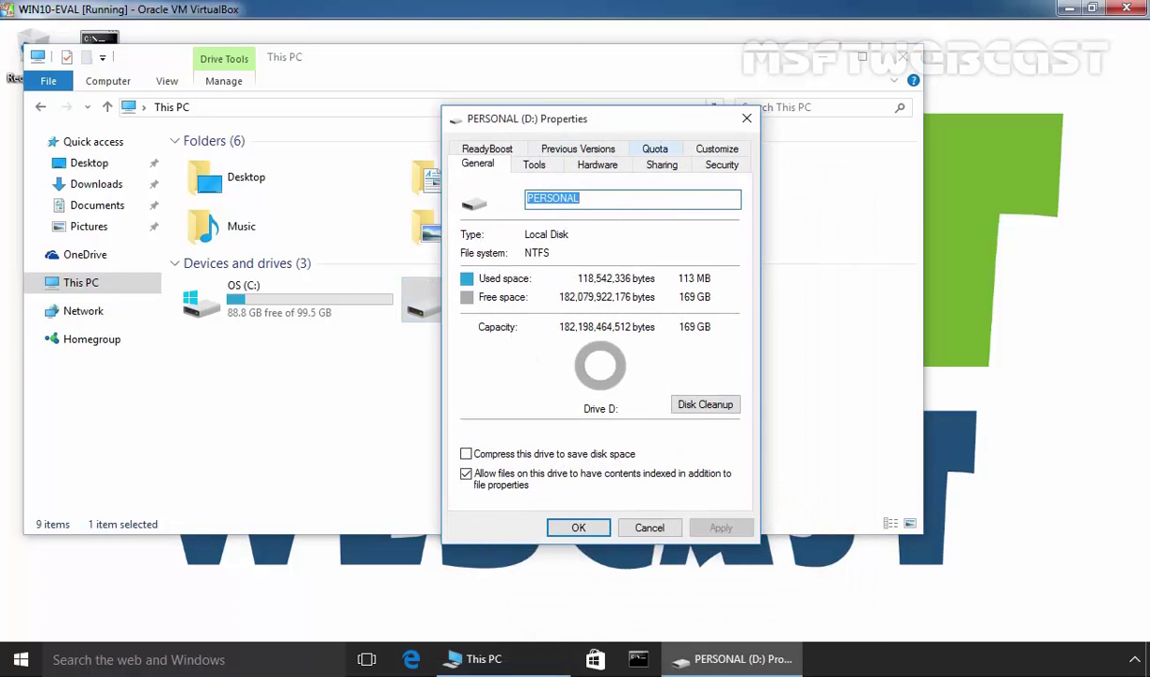
pyautogui.click(635, 149)
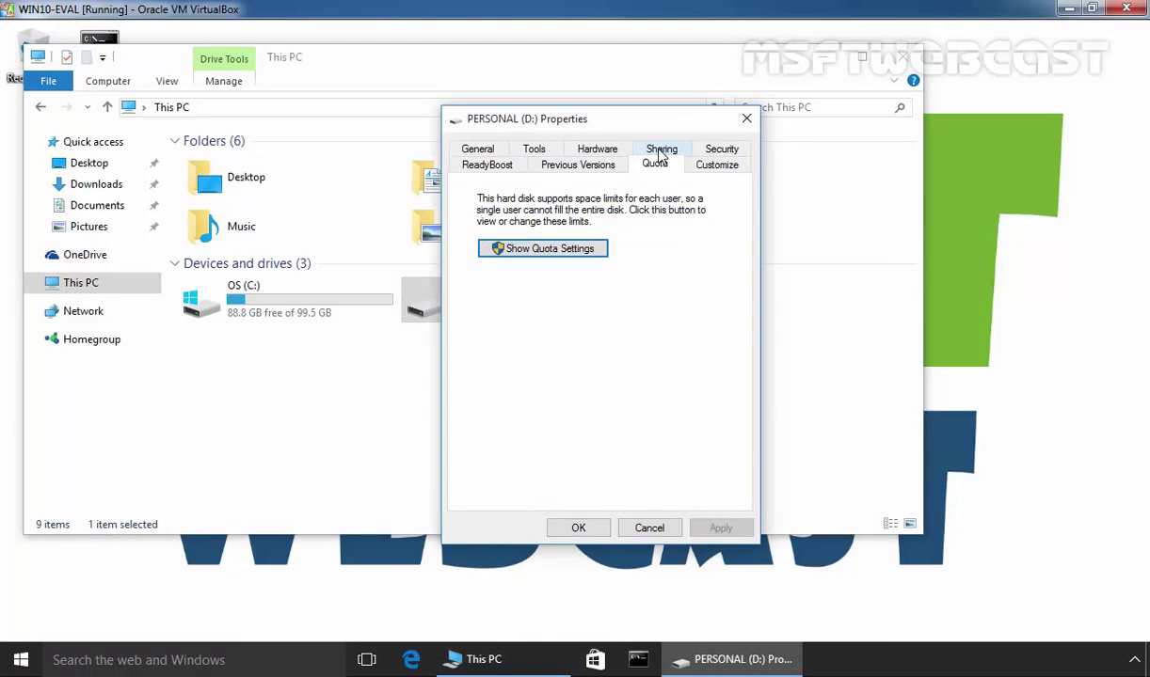
# Step: Enable quota management with deny-over-limit and both over-limit and warning-level event logging
pyautogui.click(526, 257)
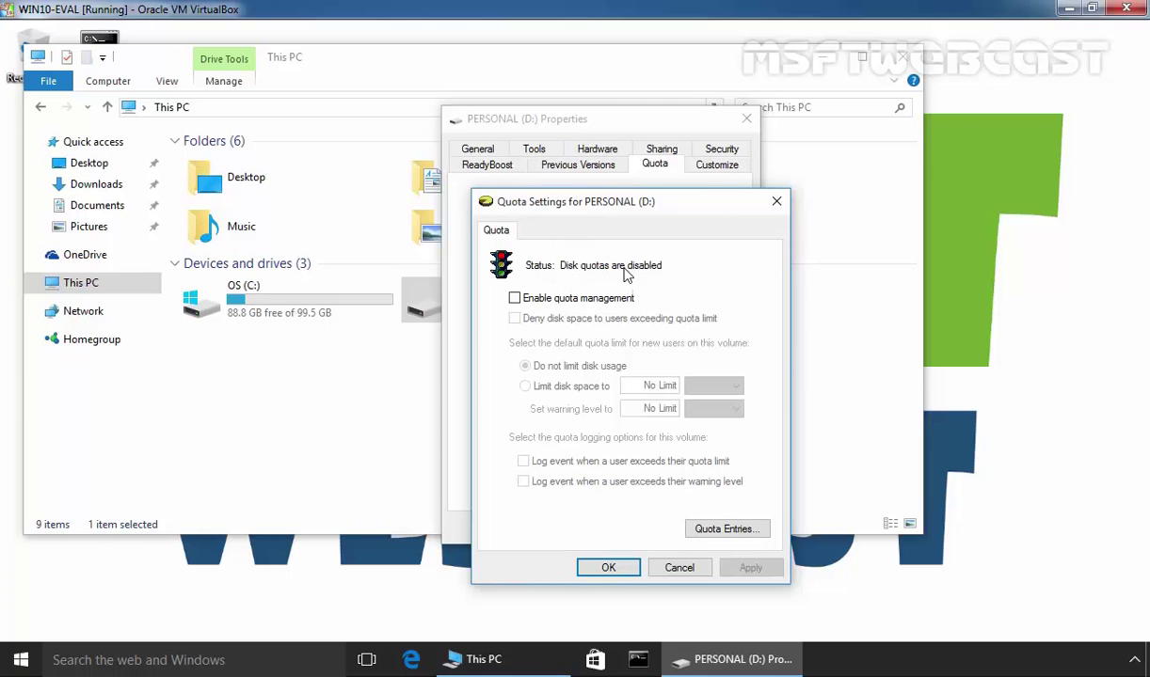
pyautogui.click(515, 298)
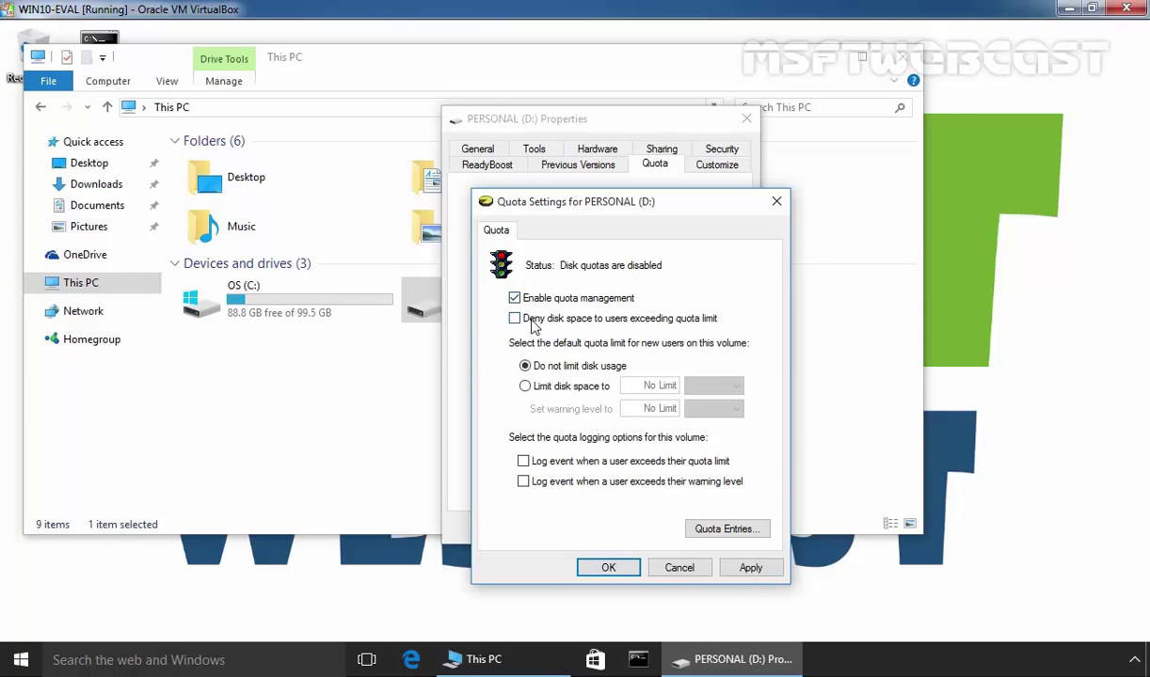
pyautogui.click(515, 320)
pyautogui.click(523, 463)
pyautogui.click(524, 483)
# Step: Open Quota Entries and select the SYSTEM, next account, and User1 entries in turn
pyautogui.click(719, 531)
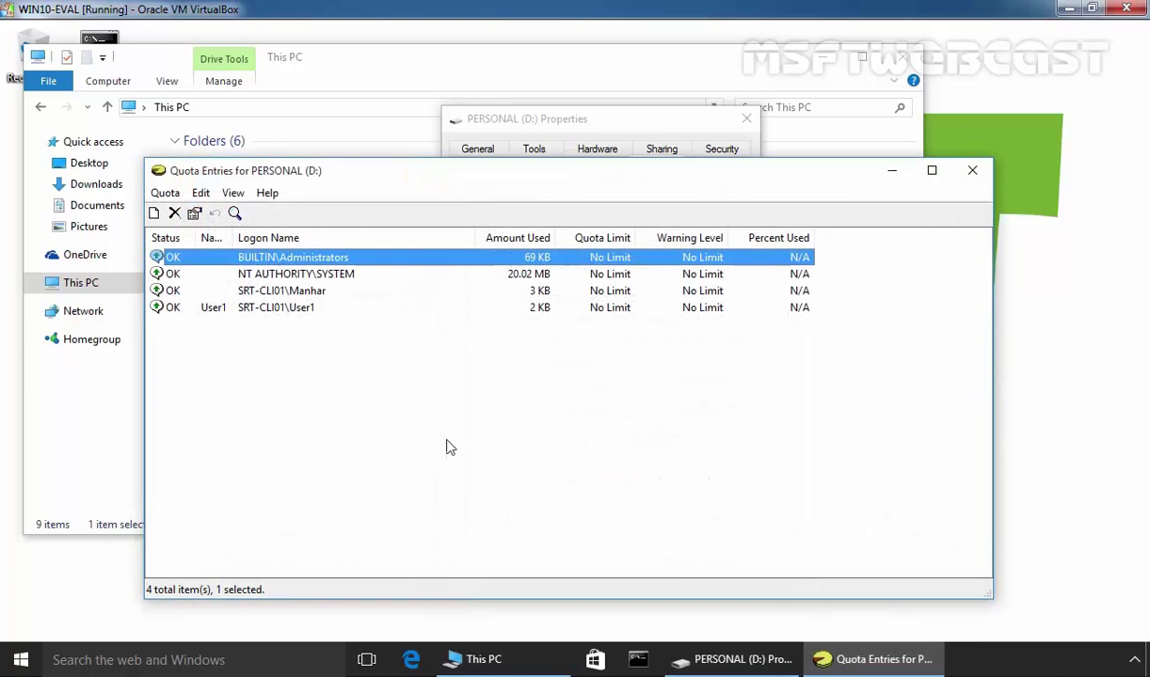
pyautogui.click(316, 273)
pyautogui.click(302, 294)
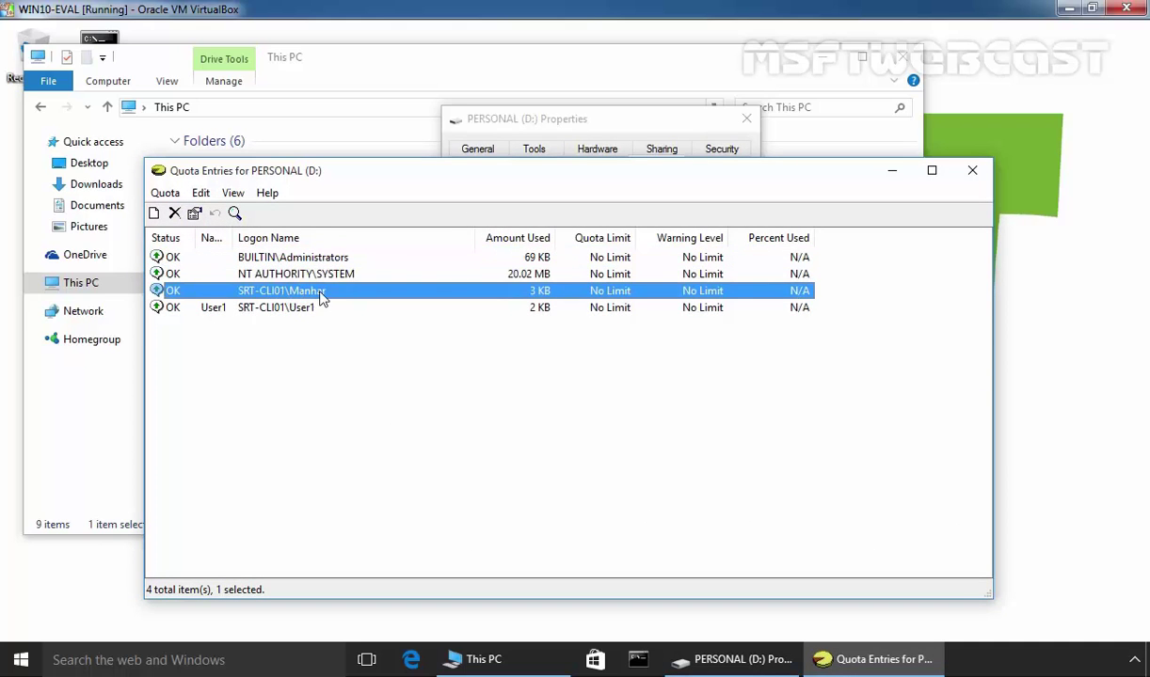
pyautogui.click(272, 305)
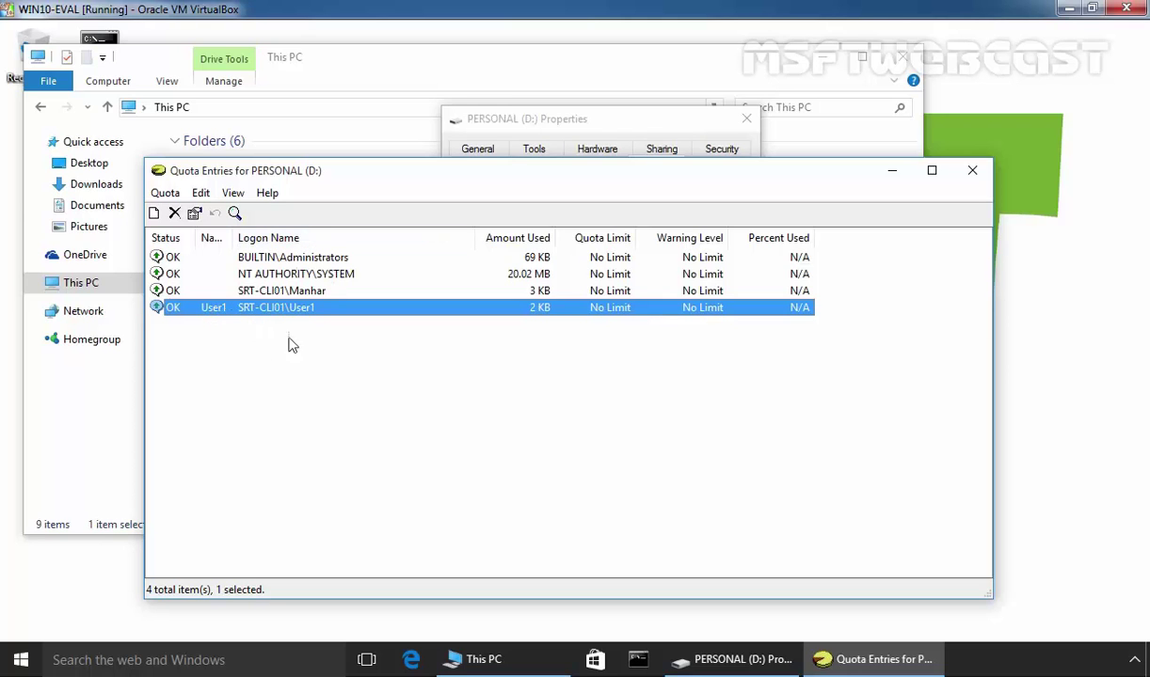
# Step: Open User1's quota settings and limit disk space to 10 GB
pyautogui.doubleClick(243, 311)
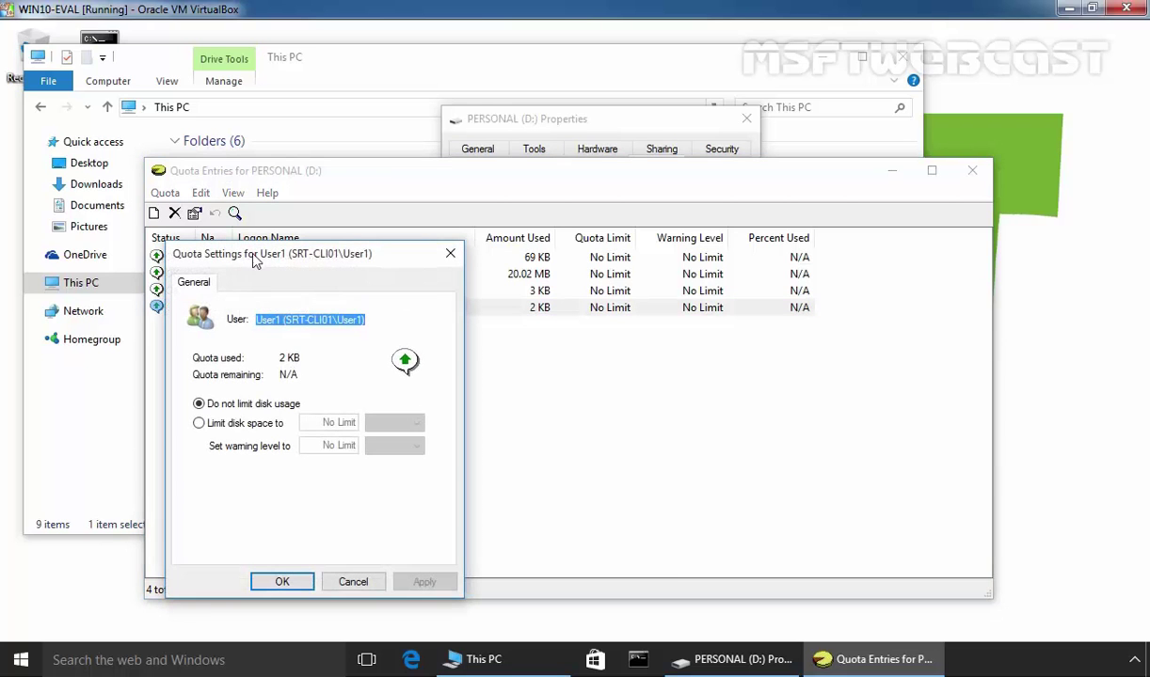
pyautogui.moveTo(266, 261); pyautogui.dragTo(353, 200)
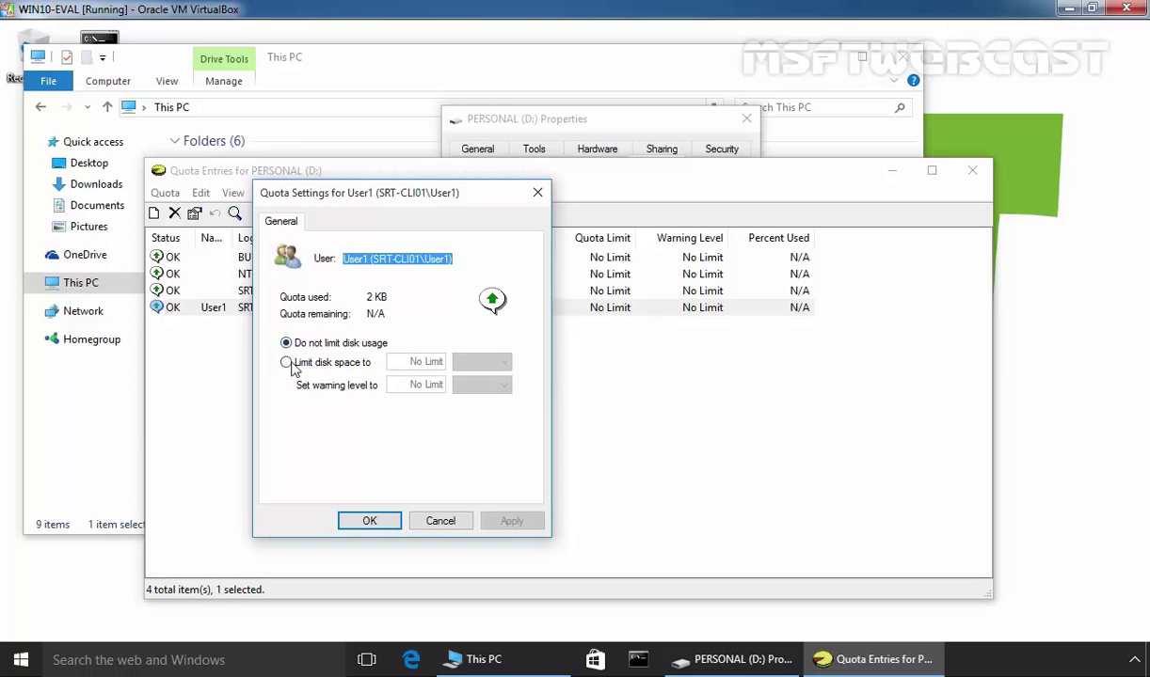
pyautogui.click(287, 363)
pyautogui.press('Tab')
pyautogui.write('10')
pyautogui.click(489, 363)
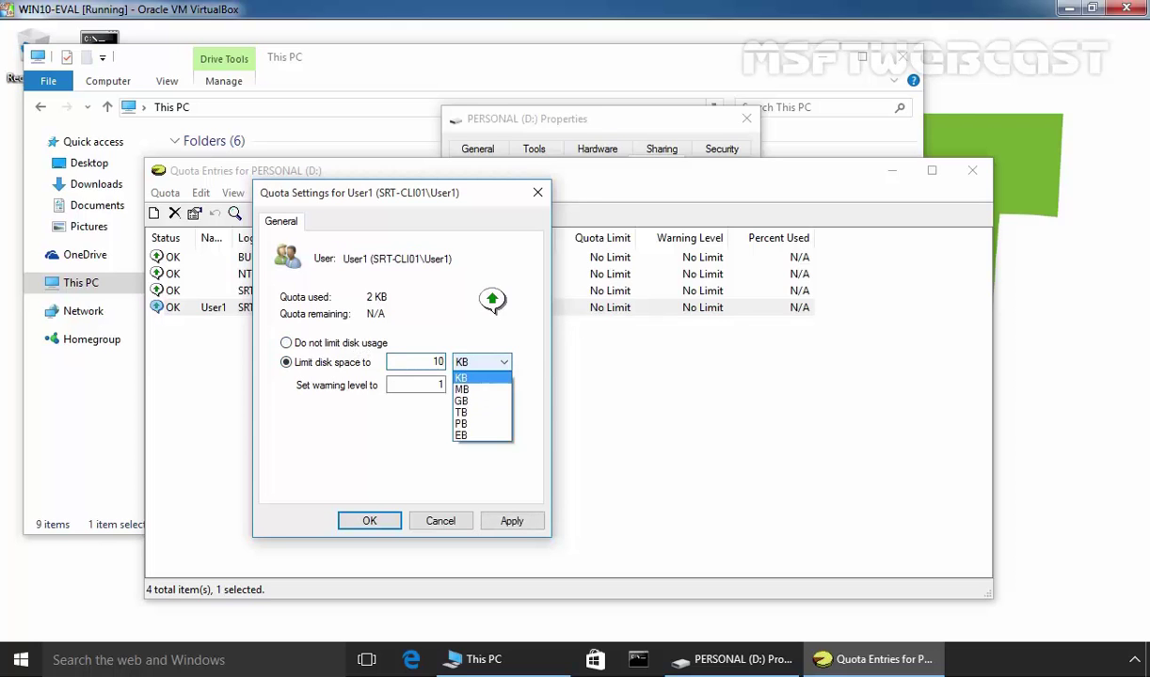
pyautogui.click(470, 401)
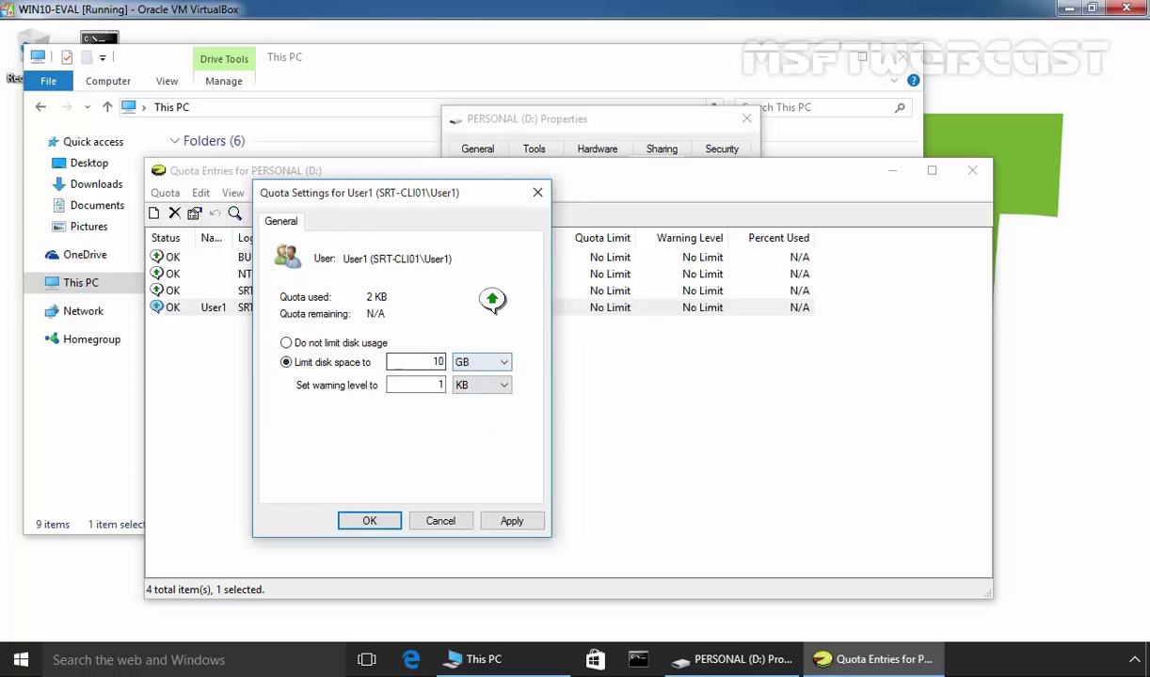
# Step: Set User1's warning level to 9 GB and apply the quota settings
pyautogui.press('Tab')
pyautogui.write('9')
pyautogui.click(503, 385)
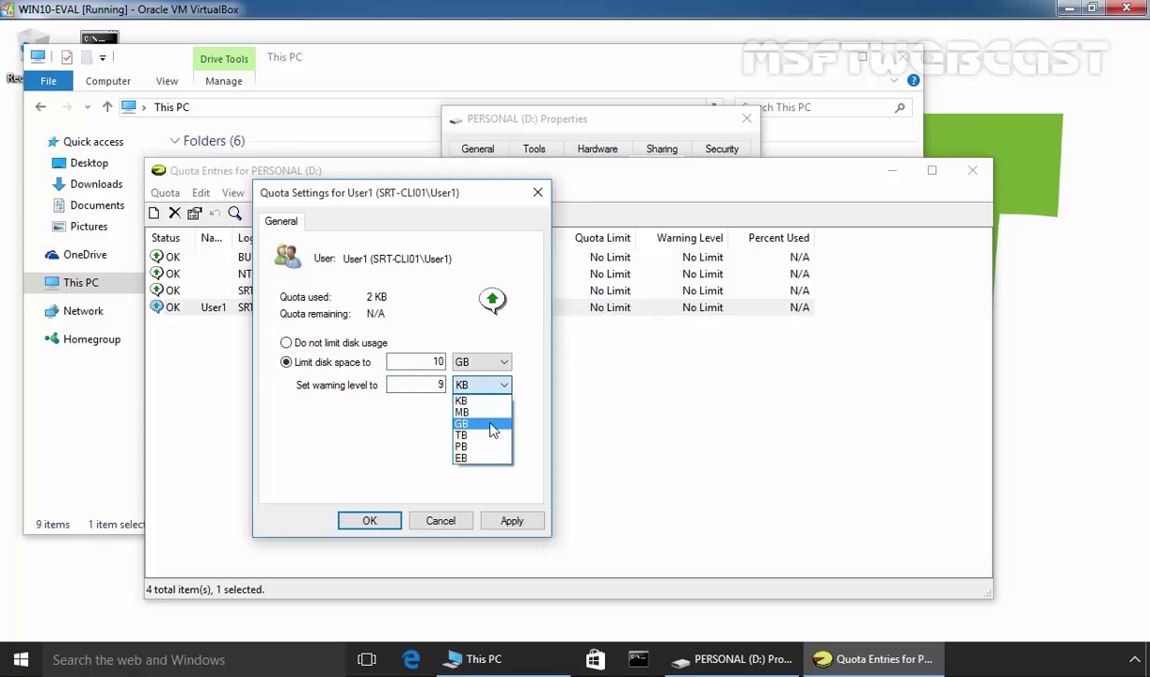
pyautogui.click(475, 424)
pyautogui.click(511, 520)
pyautogui.click(368, 520)
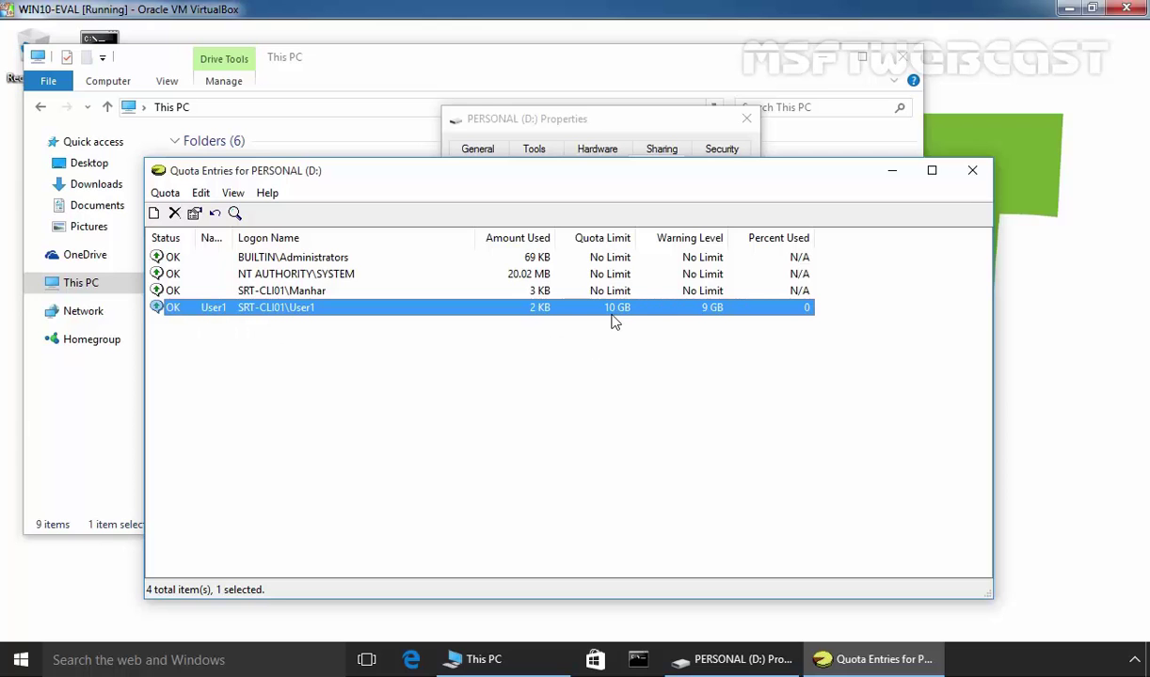
# Step: Close Quota Entries, apply and confirm the disk quota system, and close the dialogs
pyautogui.click(971, 173)
pyautogui.click(750, 569)
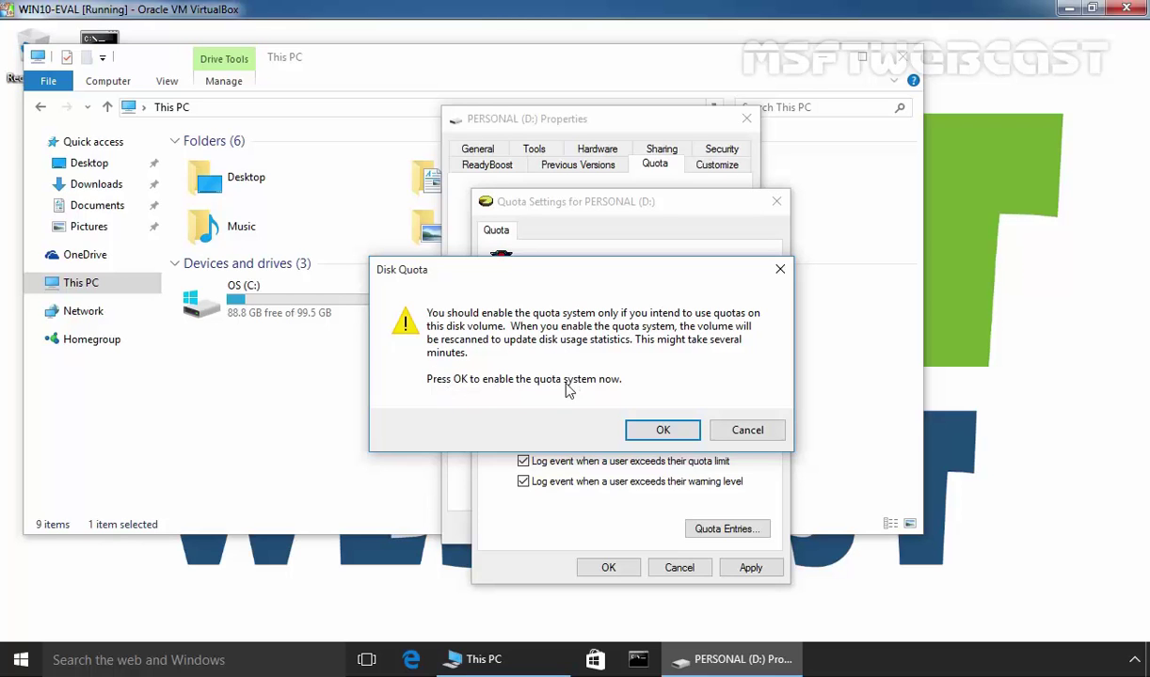
pyautogui.click(662, 429)
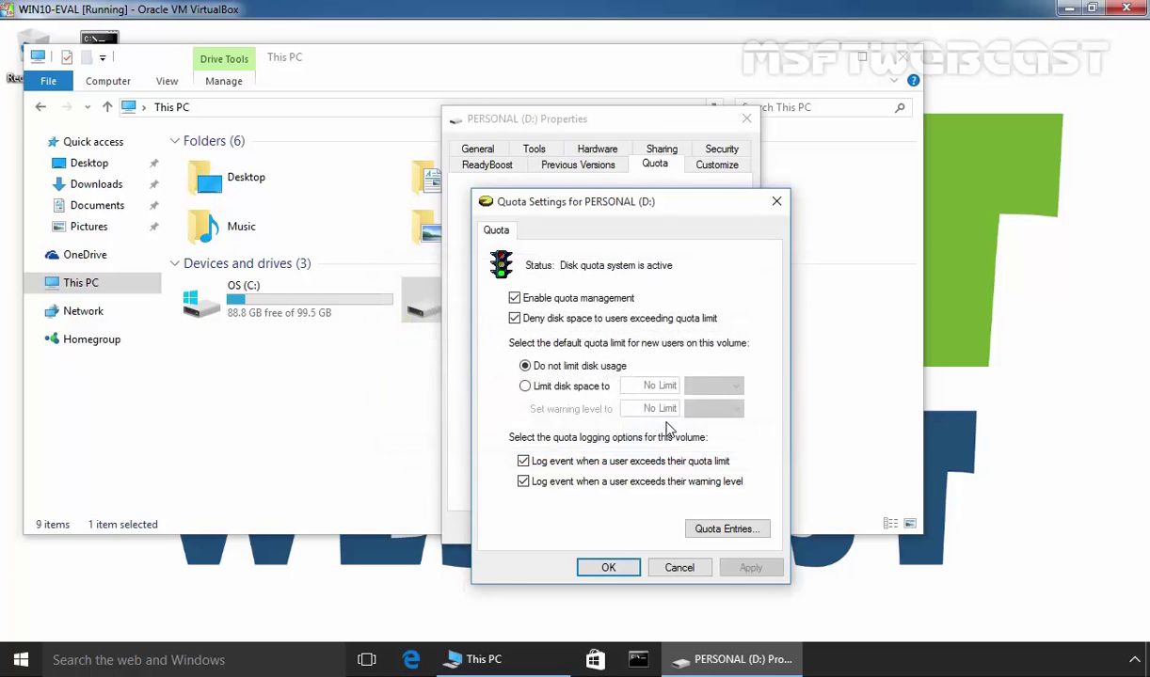
pyautogui.click(607, 568)
pyautogui.click(553, 503)
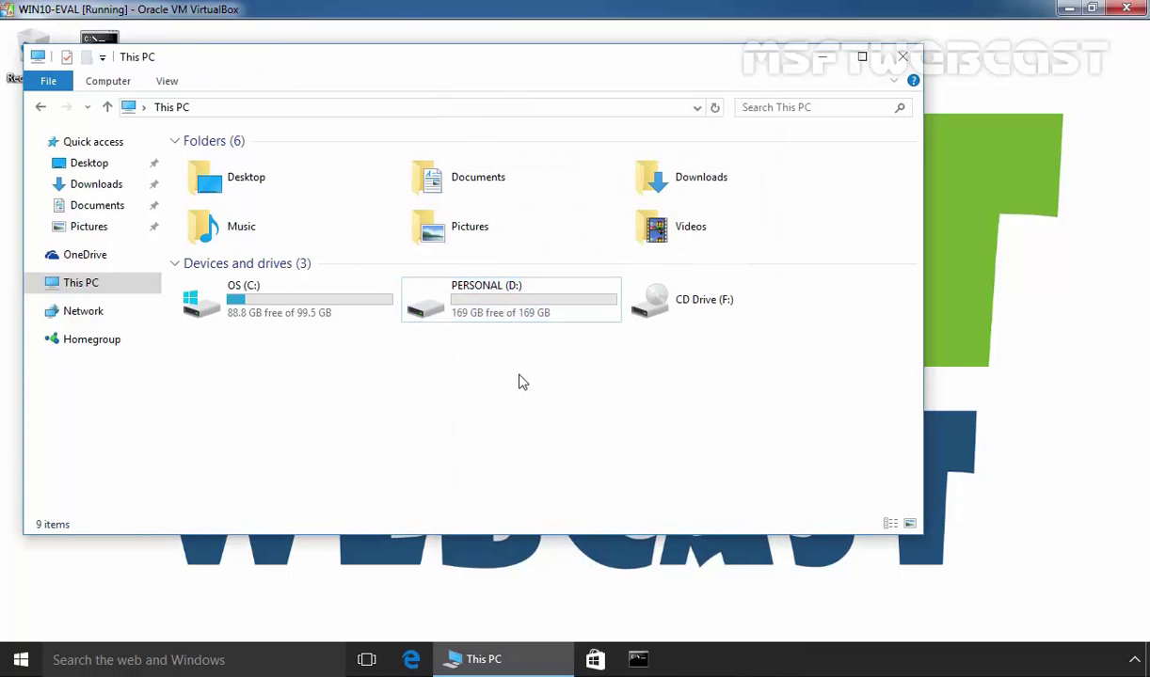
# Step: Recheck PERSONAL (D:) in This PC, then sign out and sign back in as User1
pyautogui.press('super')
pyautogui.click(814, 442)
pyautogui.click(525, 317)
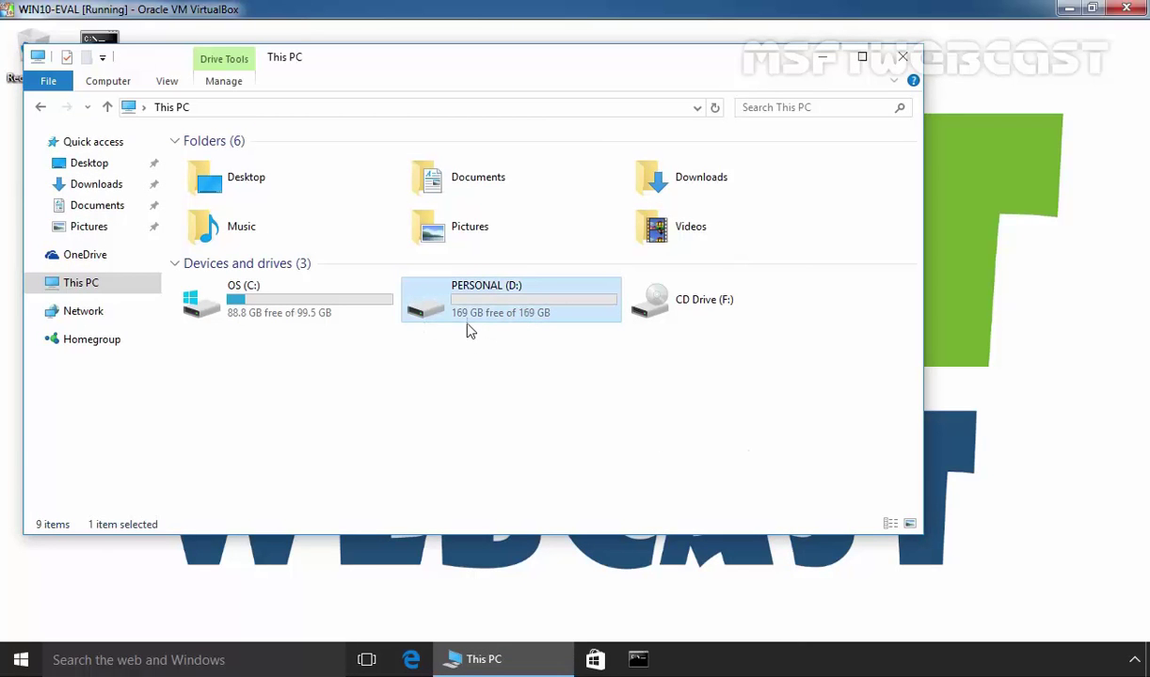
pyautogui.moveTo(464, 327)
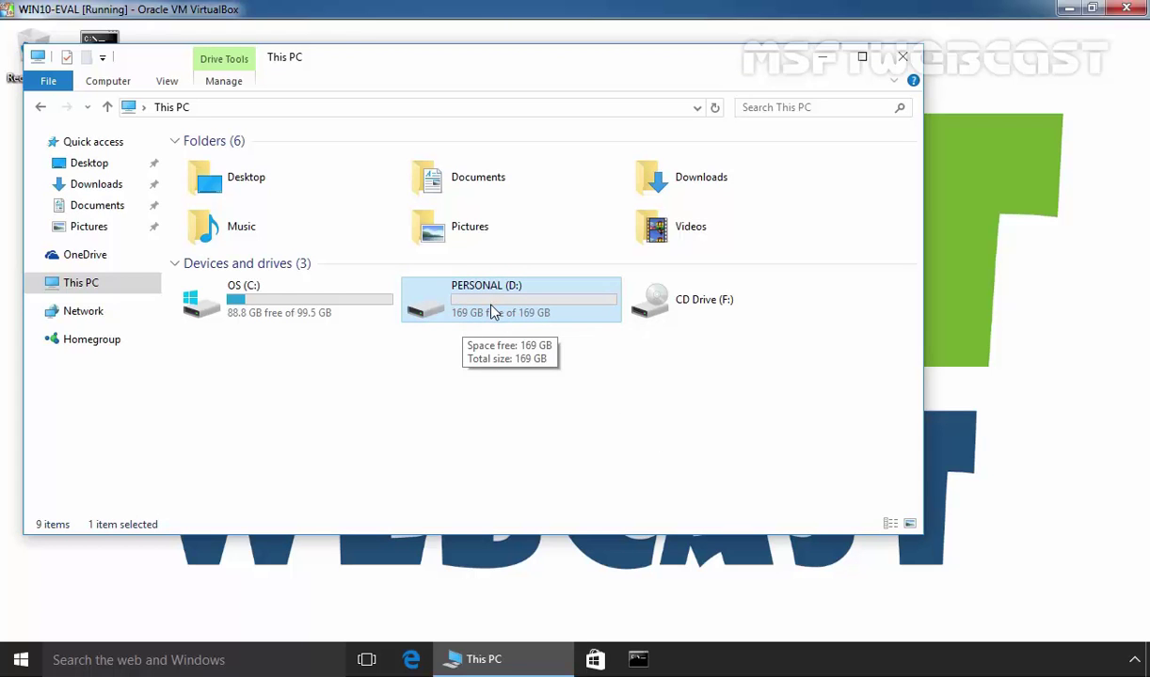
pyautogui.click(21, 659)
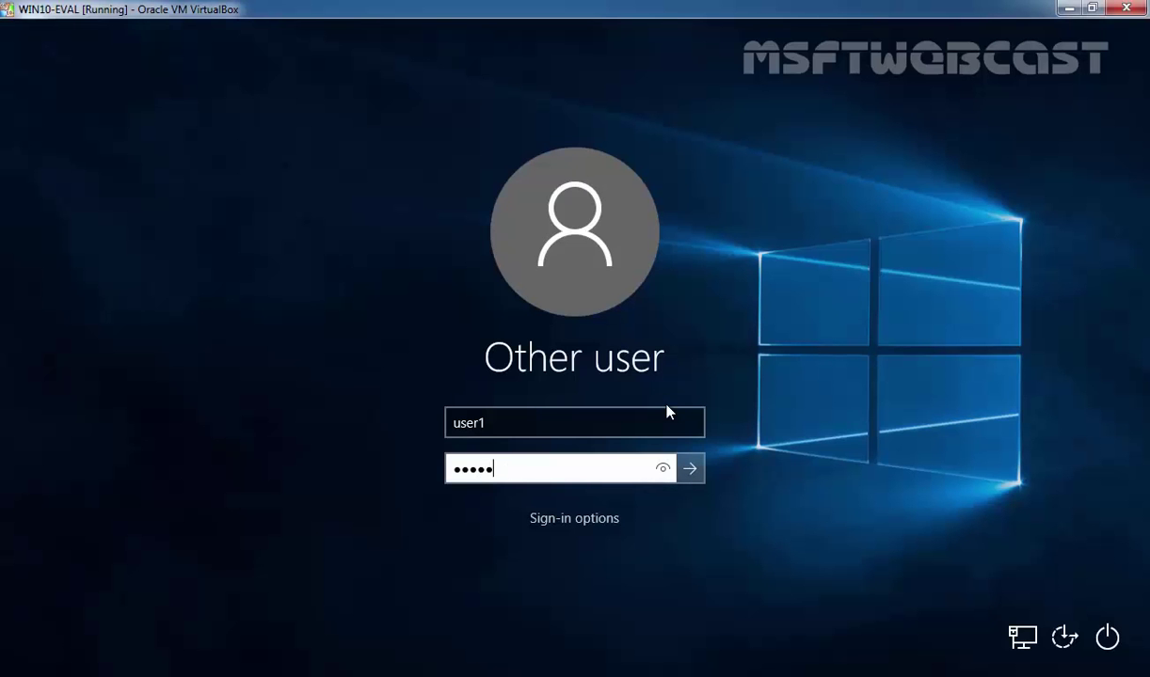
pyautogui.press('Return')
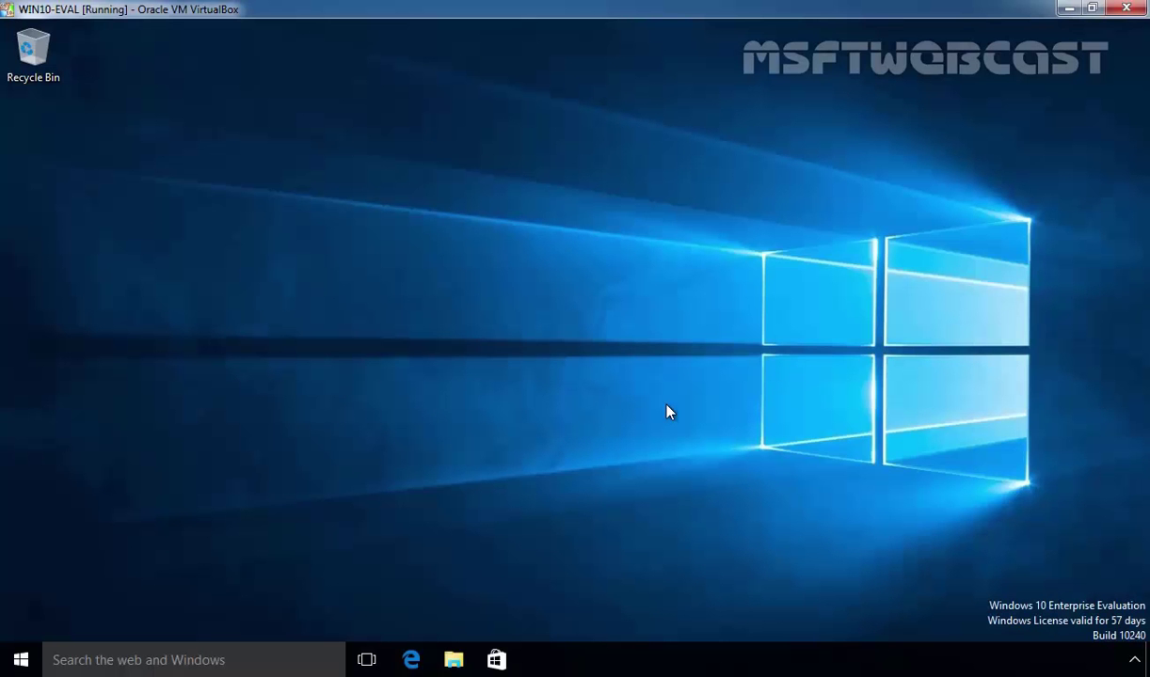
# Step: As User1, open This PC and select PERSONAL (D:), showing 9.99 GB free of 10.0 GB
pyautogui.press('super+e')
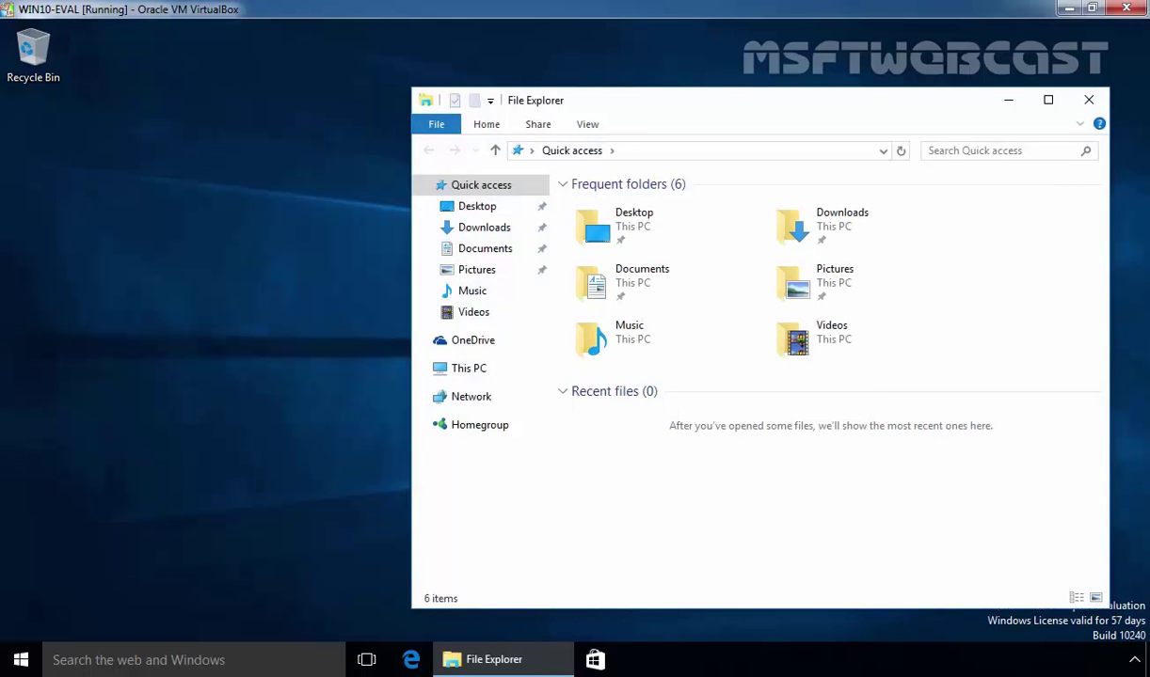
pyautogui.click(471, 368)
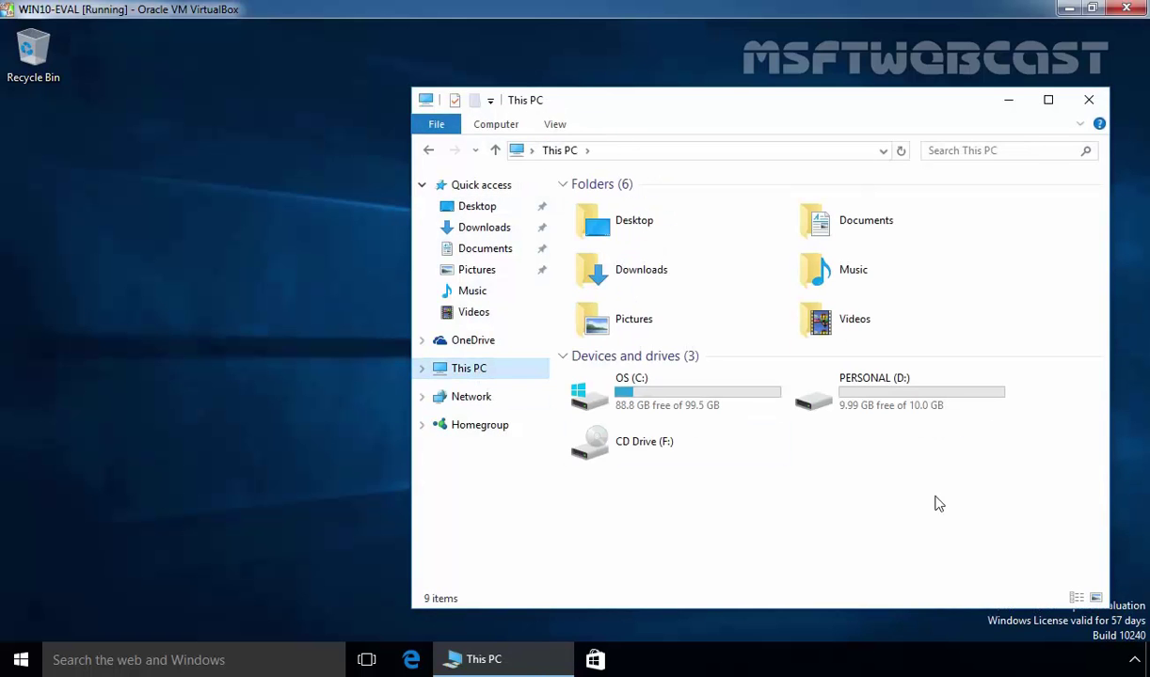
pyautogui.moveTo(938, 452); pyautogui.dragTo(826, 376)
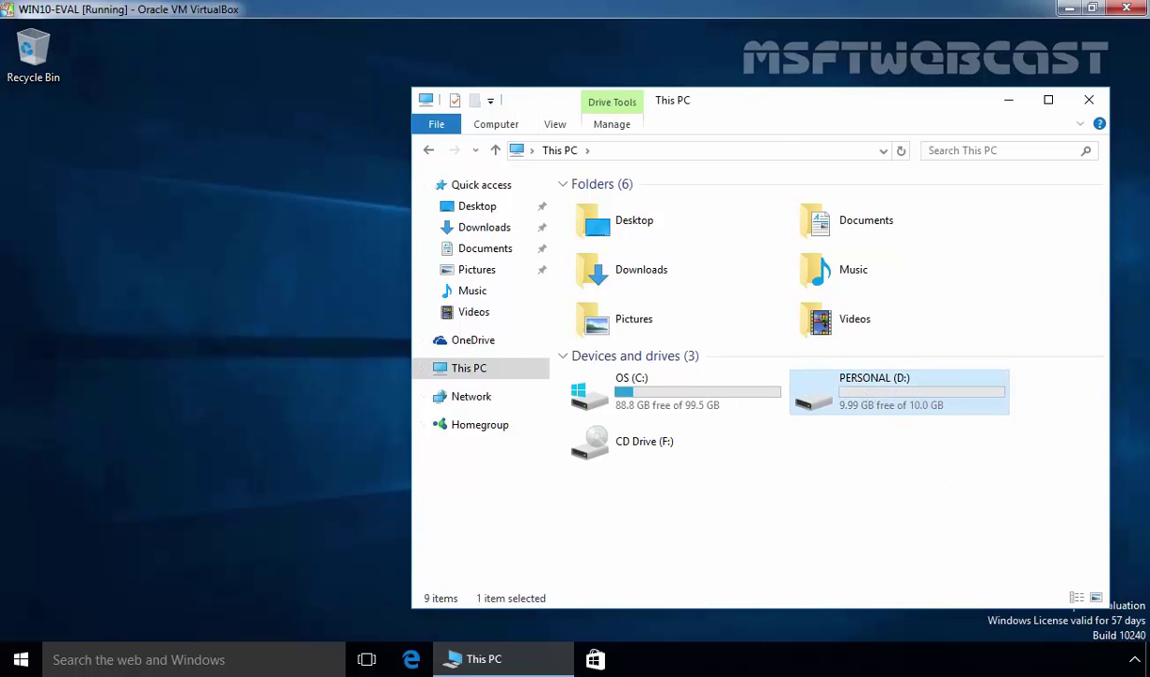